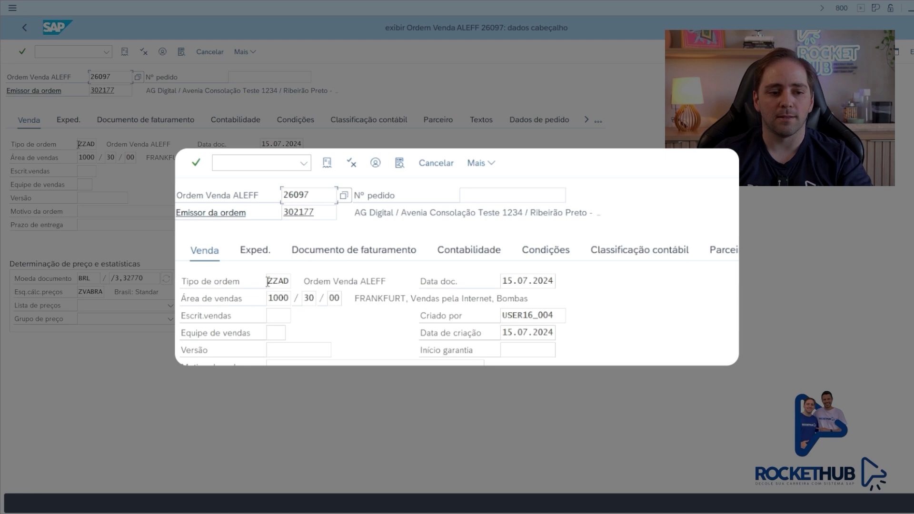
# Open transaction SPRO in a new session and display the SAP reference implementation guide
pyautogui.click(82, 48)
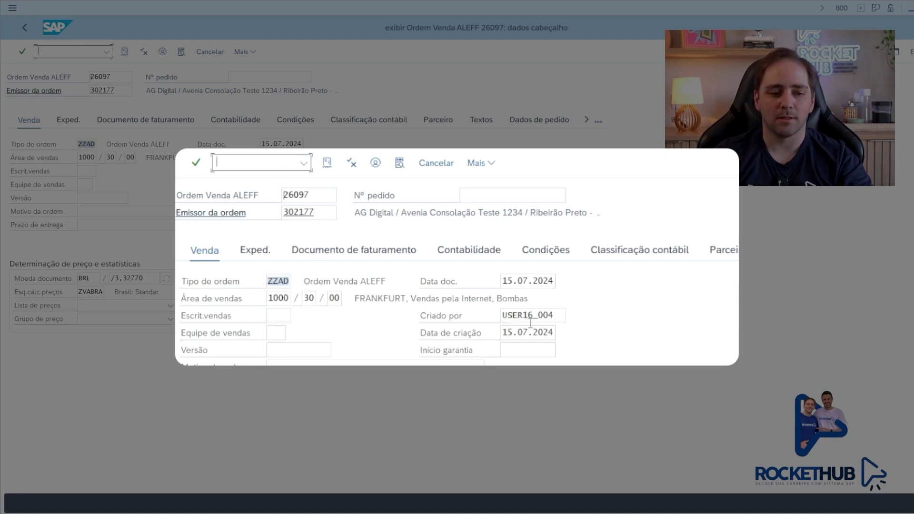
pyautogui.write('/ospro')
pyautogui.press('Return')
pyautogui.click(151, 52)
pyautogui.scroll(-8, 261, 214)
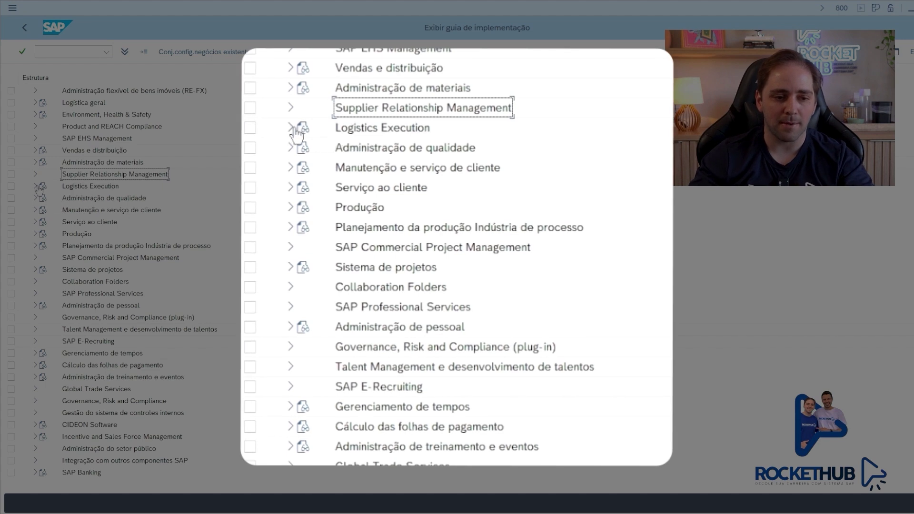
# Open the activity "Determinar controle de cópia para fornecimentos" under Logistics Execution > Expedição > Controle de cópia
pyautogui.click(35, 188)
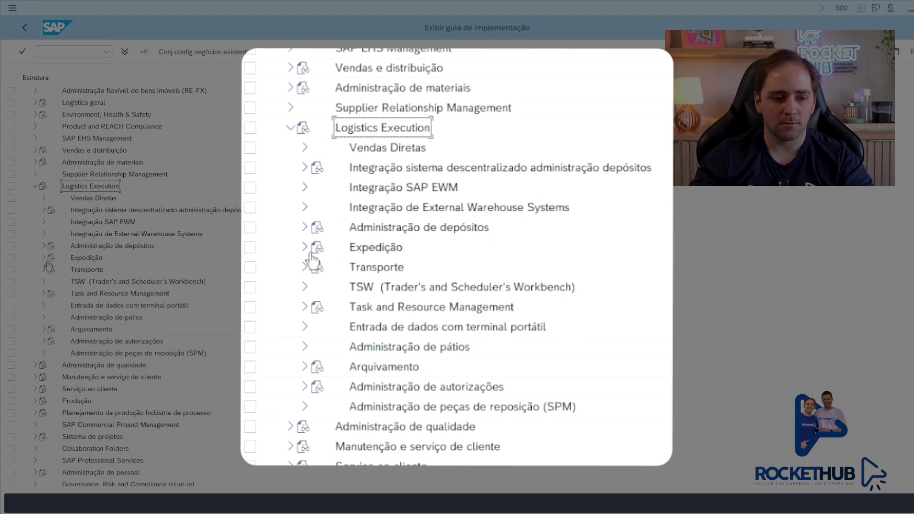
pyautogui.click(44, 257)
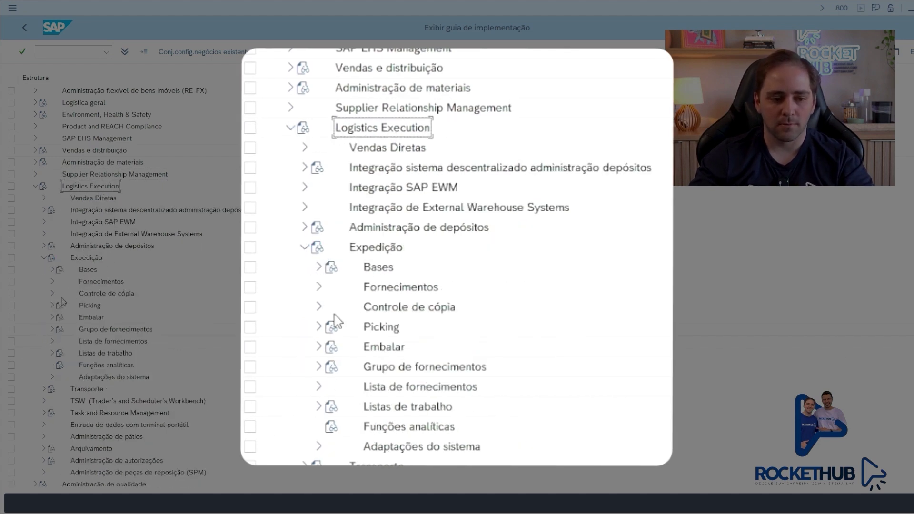
pyautogui.click(53, 294)
pyautogui.click(192, 307)
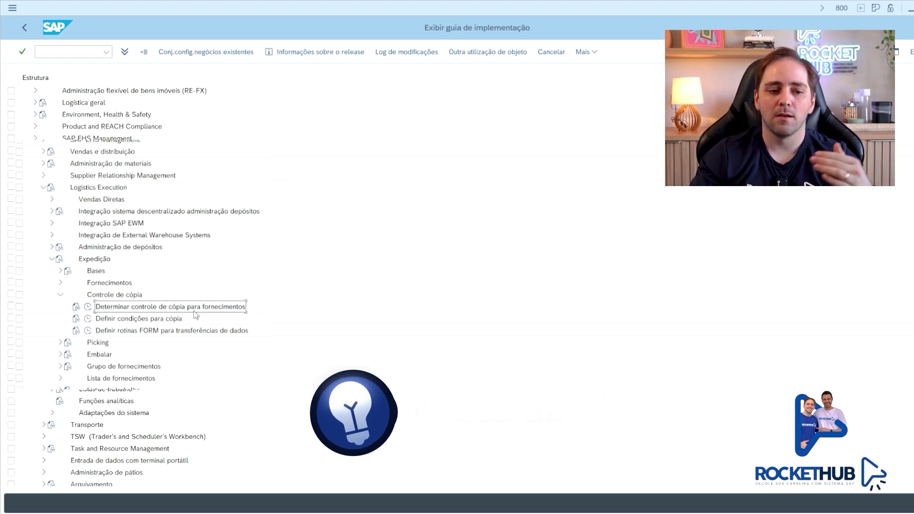
pyautogui.click(87, 307)
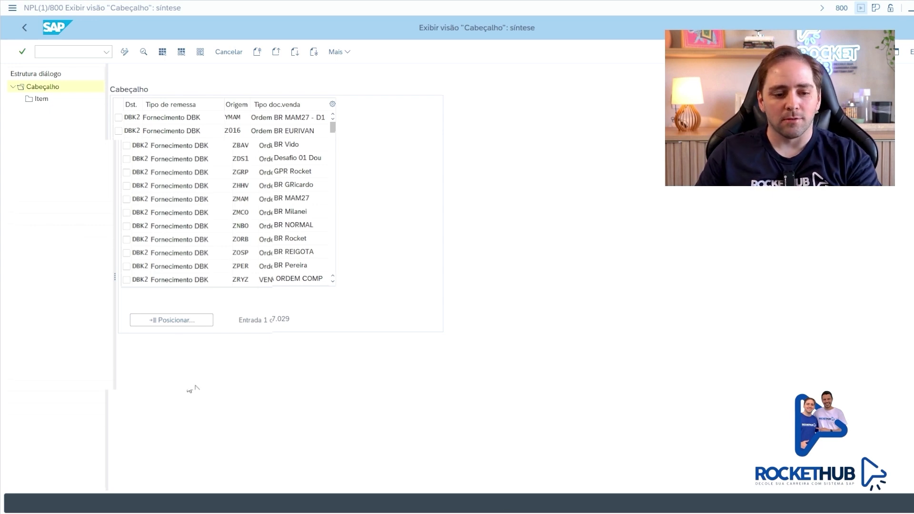
# Check the order type in the sales order header and return to the delivery copy control overview
pyautogui.click(240, 500)
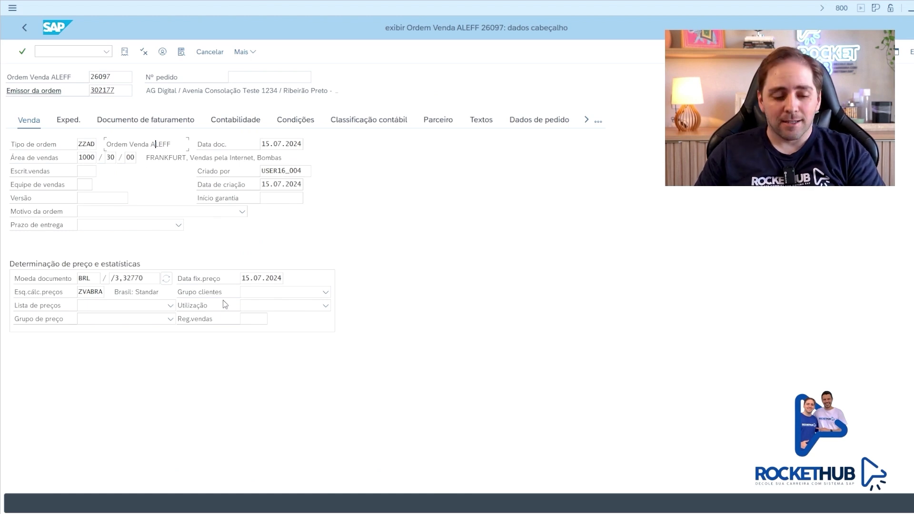
pyautogui.moveTo(228, 500)
pyautogui.click(352, 488)
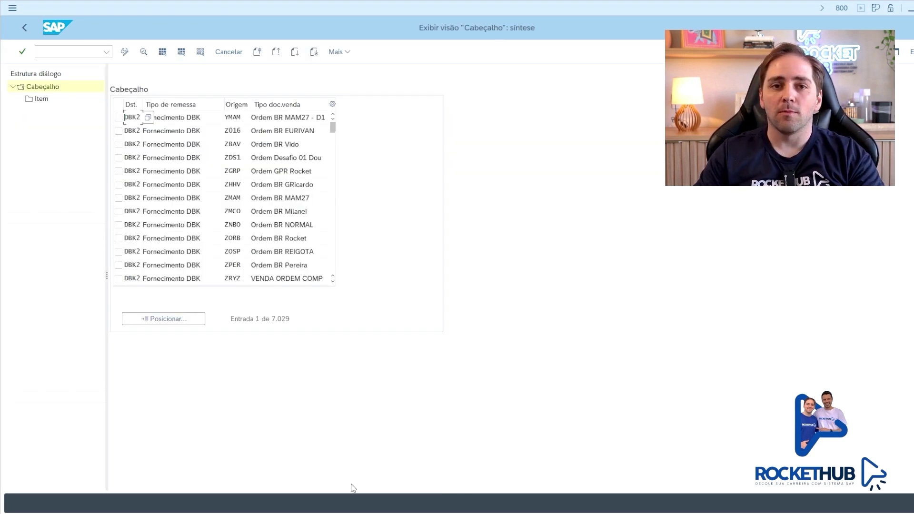
pyautogui.click(241, 119)
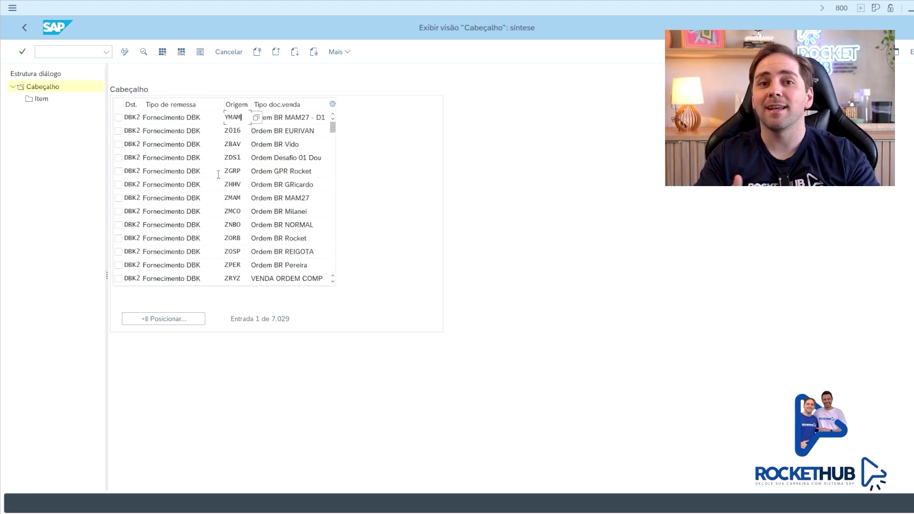
# Open transaction VOV8 in a new session to reach the sales document types
pyautogui.click(71, 51)
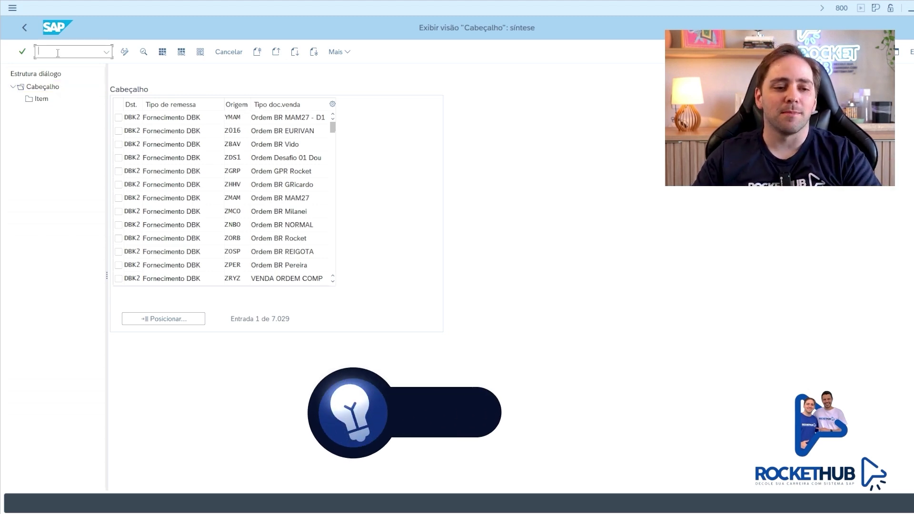
pyautogui.write('/o')
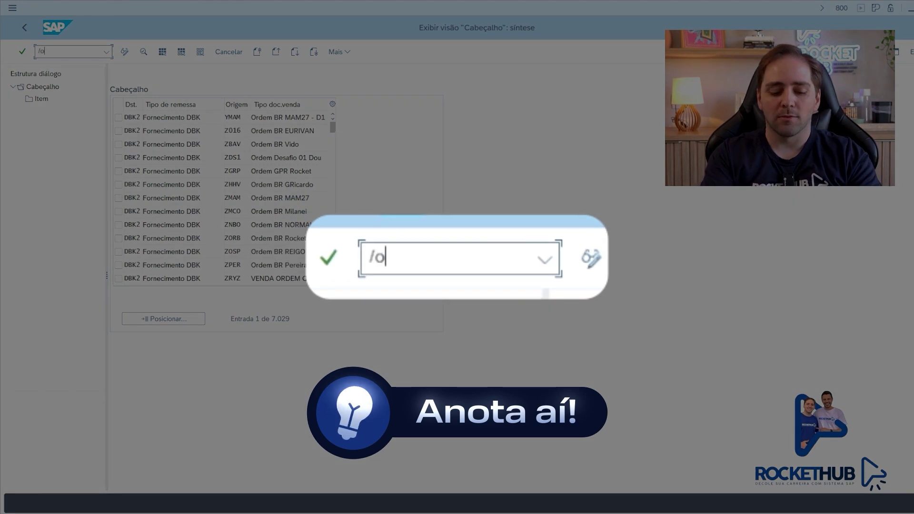
pyautogui.write('vov8')
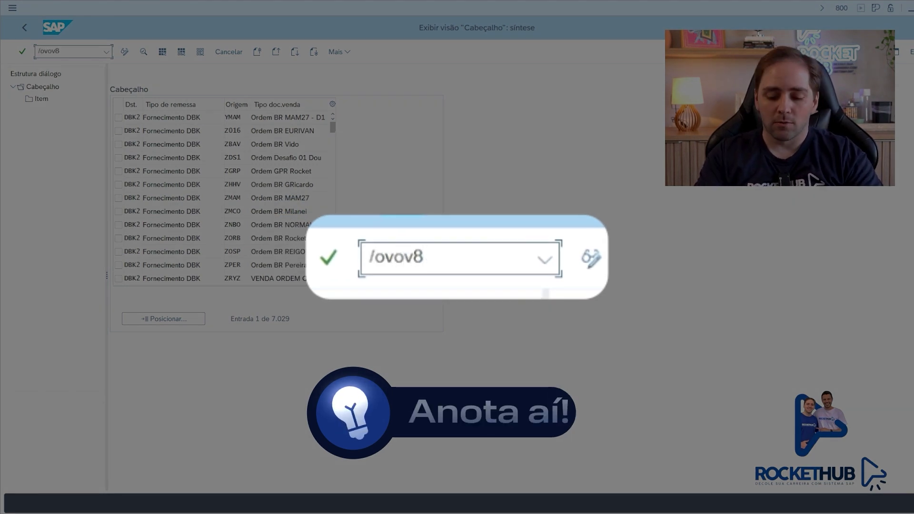
pyautogui.press('Return')
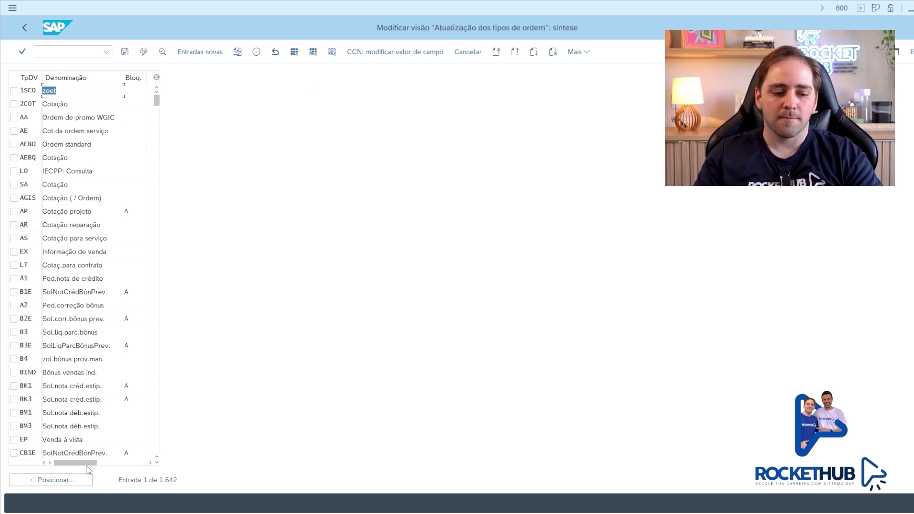
# Position the list on sales document type ZZAD and open its details
pyautogui.click(51, 480)
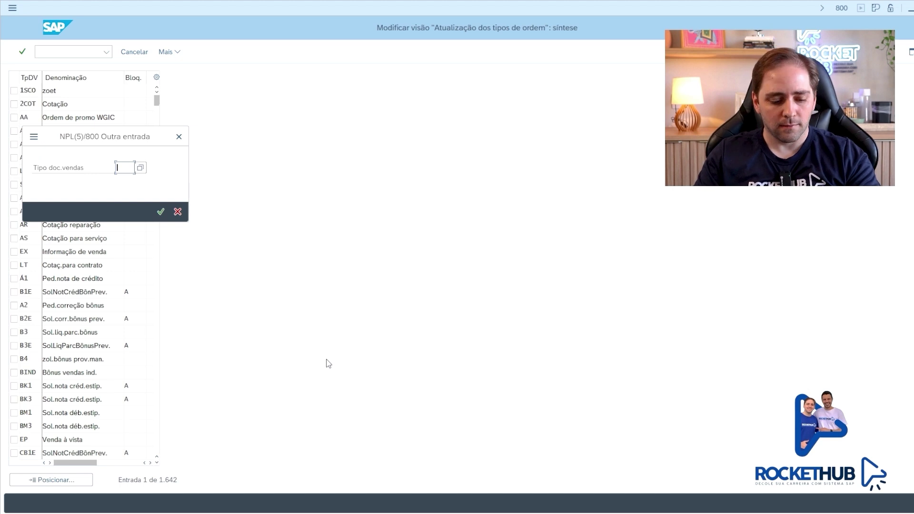
pyautogui.write('ZZAD')
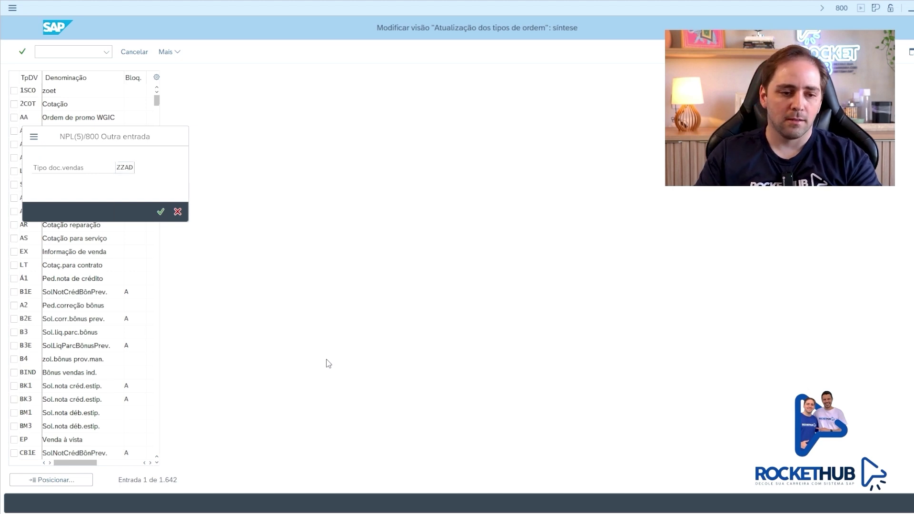
pyautogui.press('Return')
pyautogui.doubleClick(35, 91)
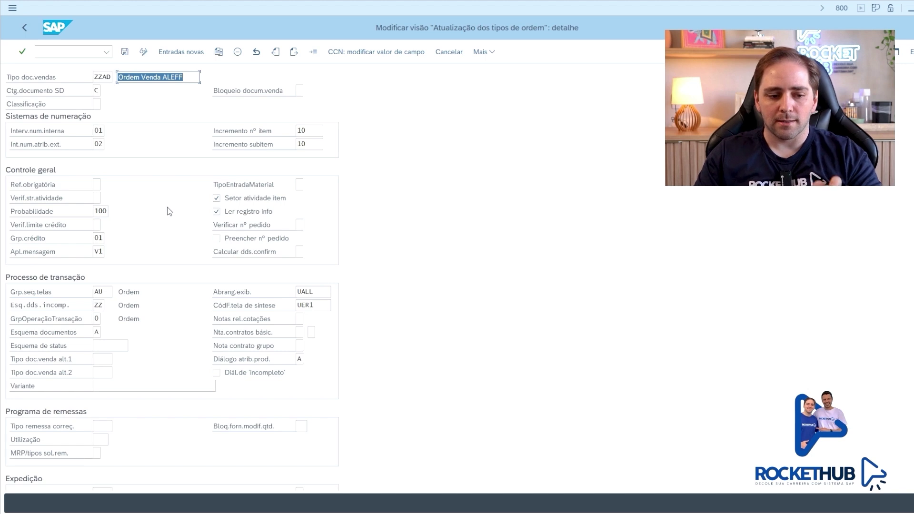
# Examine the delivery type in the Expedição section and the billing types in the Documento de faturamento section
pyautogui.scroll(-5, 169, 211)
pyautogui.scroll(-2, 212, 199)
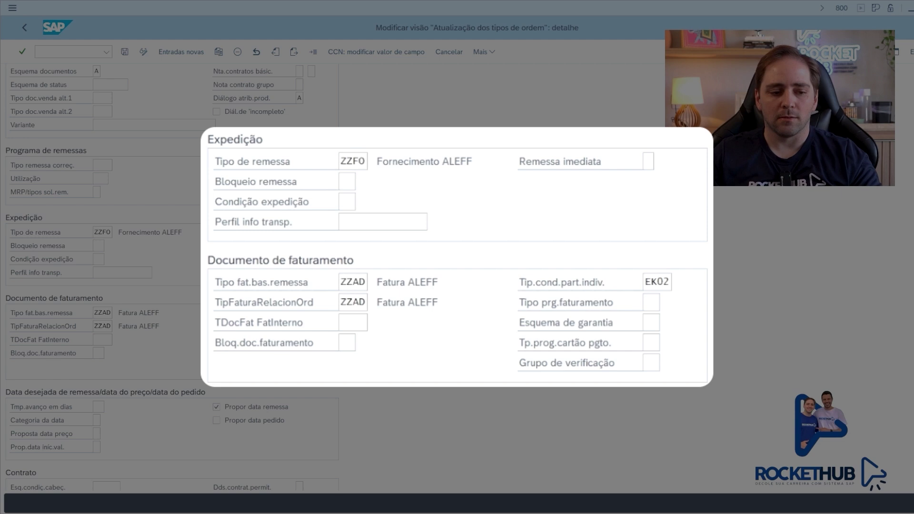
pyautogui.click(97, 233)
pyautogui.click(164, 233)
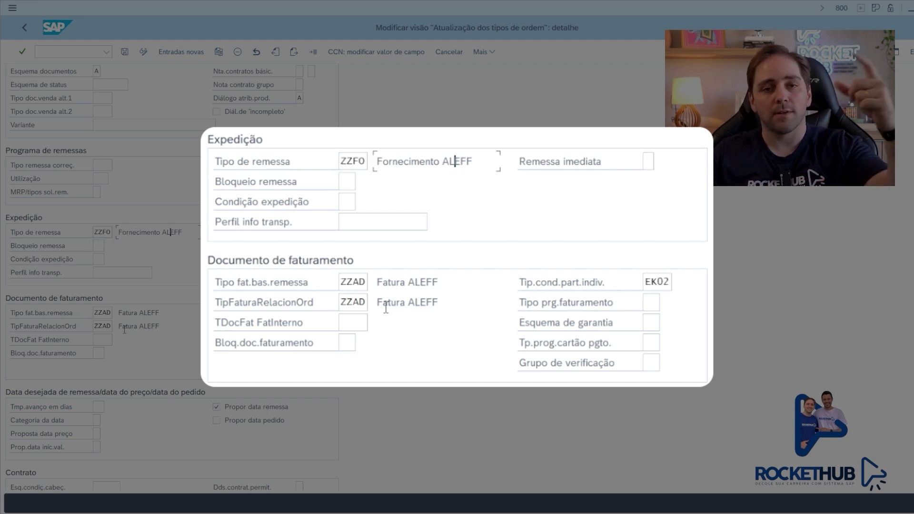
pyautogui.doubleClick(96, 230)
pyautogui.click(174, 231)
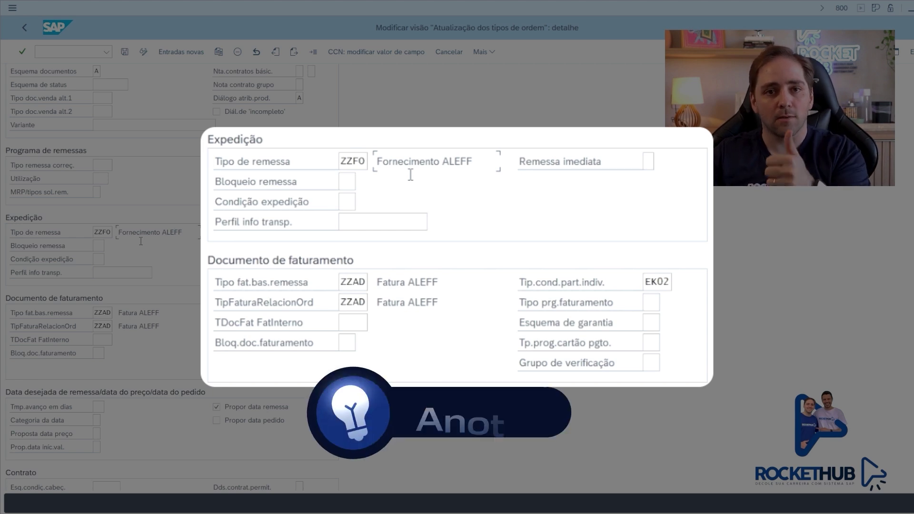
pyautogui.click(96, 313)
pyautogui.click(147, 313)
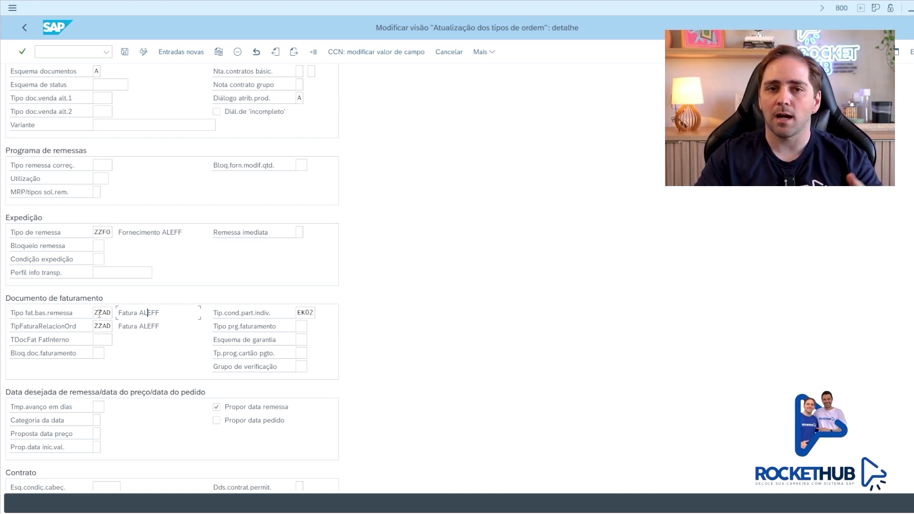
pyautogui.hotkey('shift', 'Tab')
pyautogui.click(100, 231)
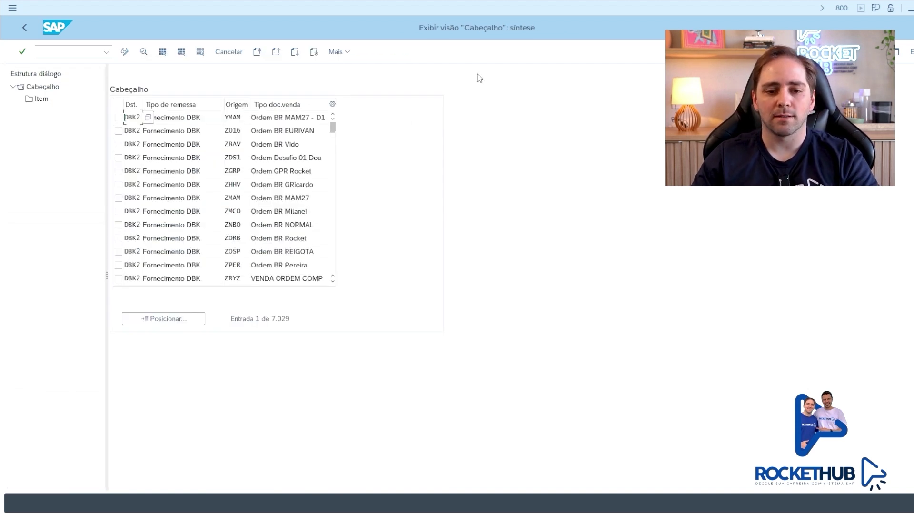
# Position the copy control header list on delivery type ZZFO and sales document type ZZAD
pyautogui.press('Tab')
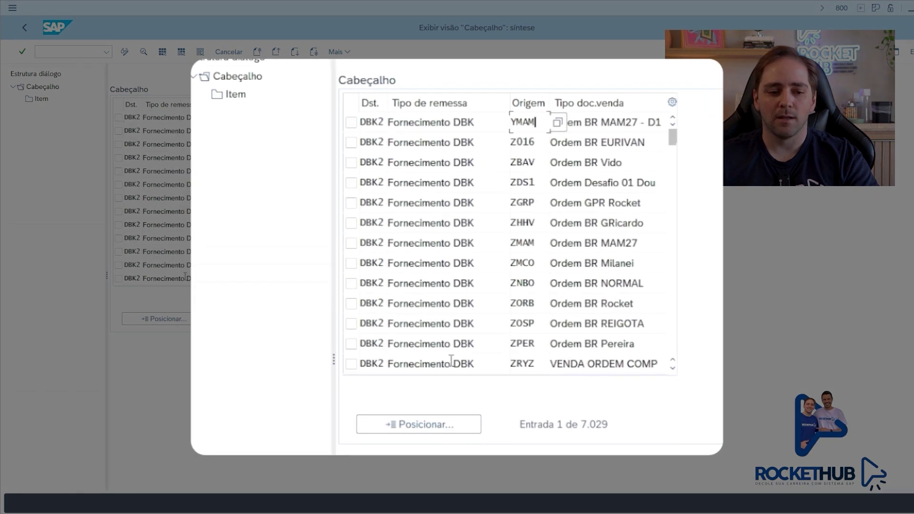
pyautogui.click(175, 320)
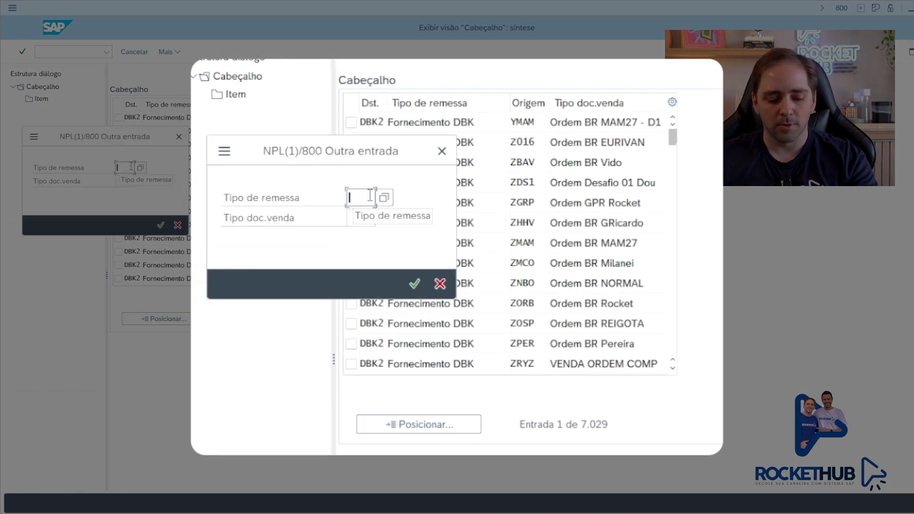
pyautogui.write('ZZF0')
pyautogui.click(121, 184)
pyautogui.write('ZZAD')
pyautogui.click(161, 225)
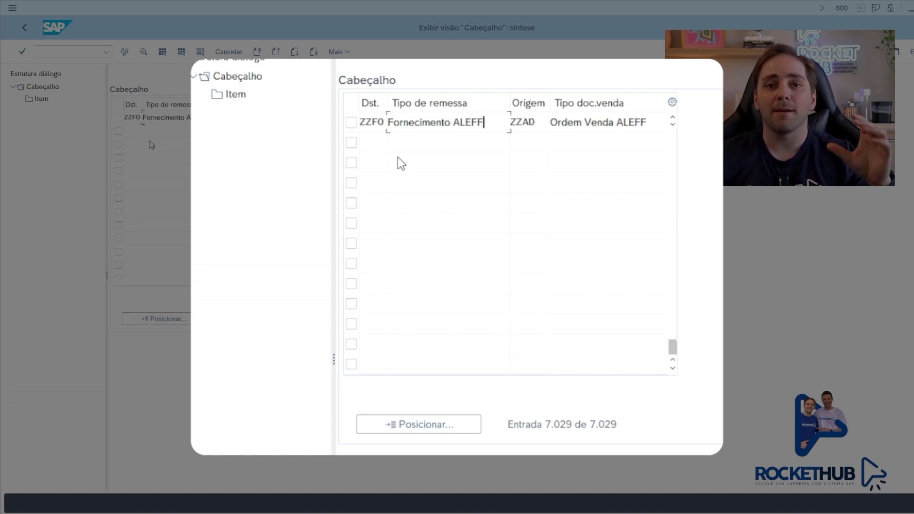
# View the header details of the ZZAD to ZZFO copy rule and open its item overview
pyautogui.click(40, 87)
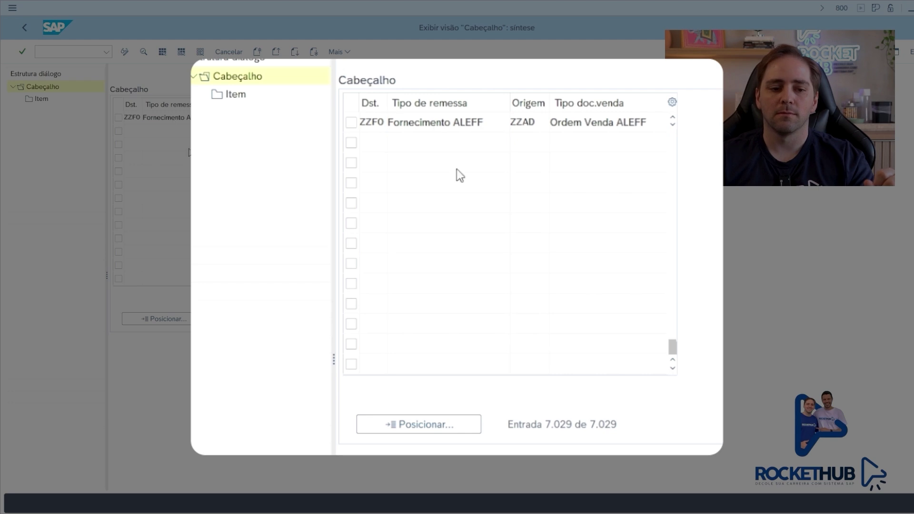
pyautogui.press('F2')
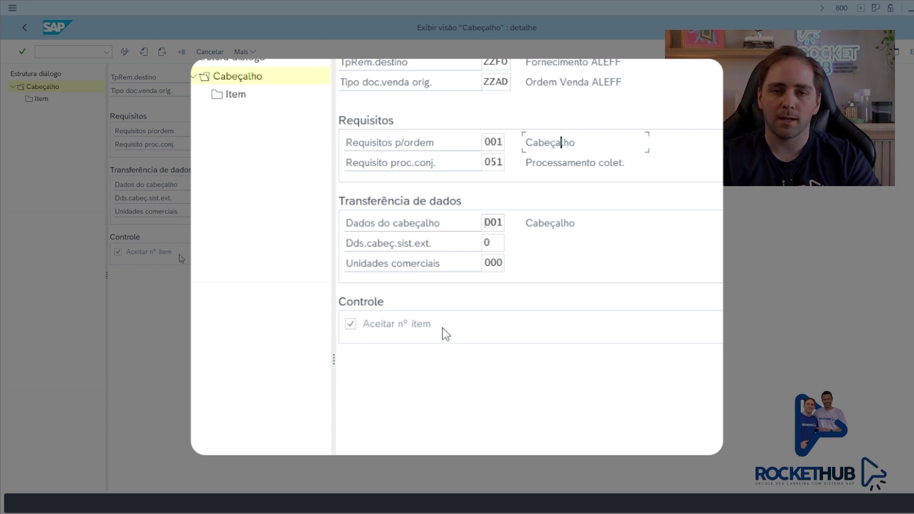
pyautogui.doubleClick(41, 100)
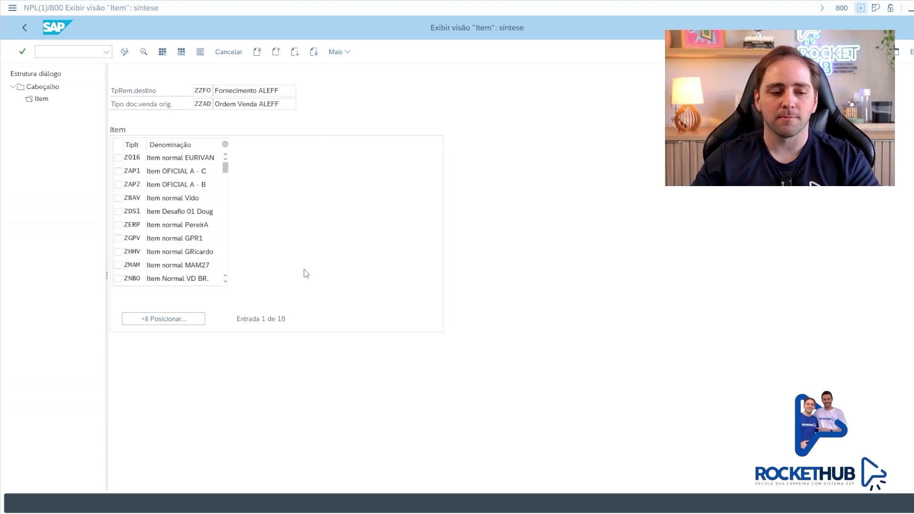
# Switch to the implementation guide and open "Atribuir categorias de item" under Venda > Documentos de vendas > Item do documento de vendas
pyautogui.hotkey('alt', 'Tab')
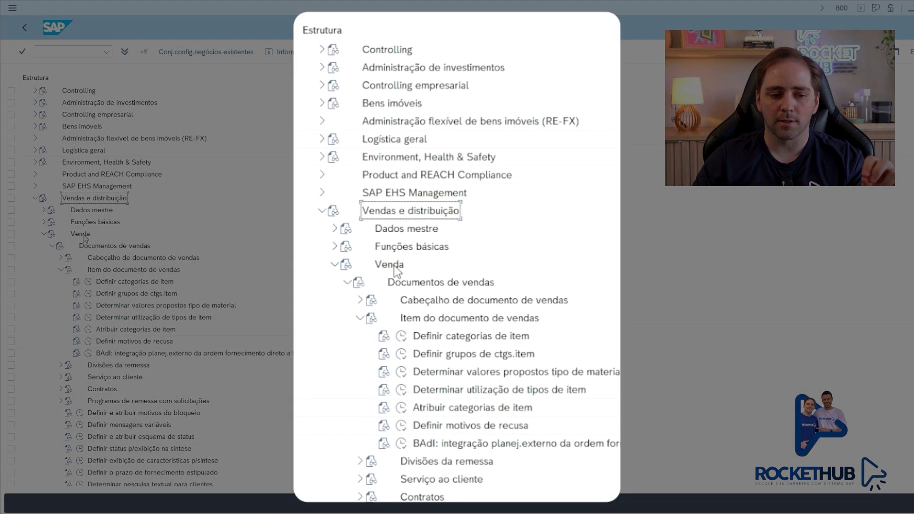
pyautogui.click(82, 235)
pyautogui.click(99, 251)
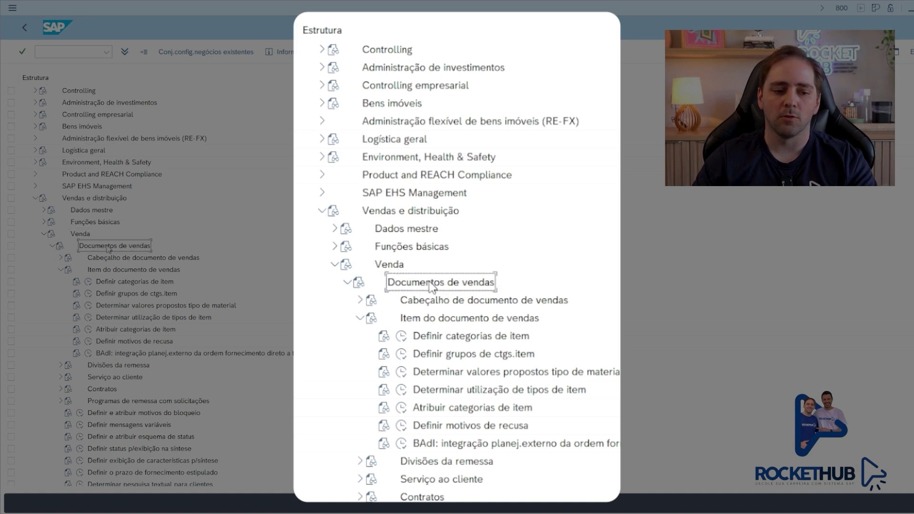
pyautogui.click(129, 271)
pyautogui.click(130, 330)
pyautogui.click(88, 331)
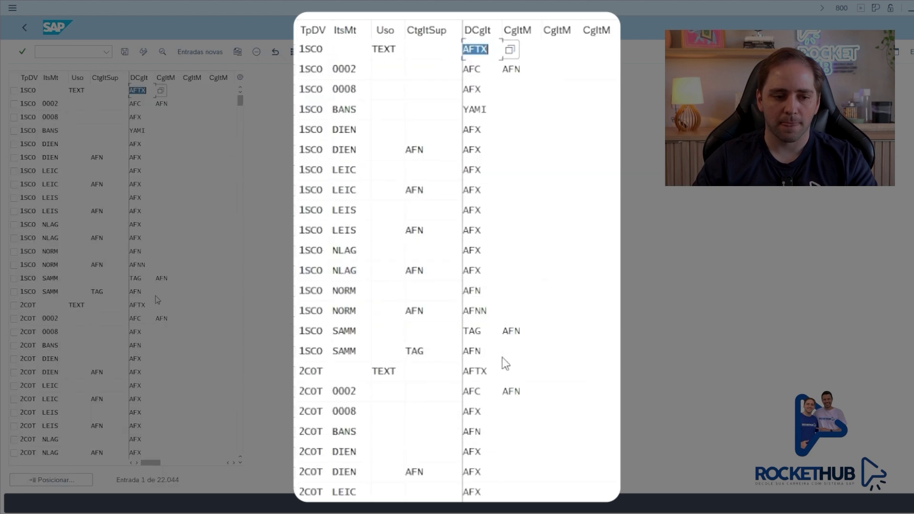
# Position the item category assignments on sales document type ZZAD and review its default item categories
pyautogui.click(57, 480)
pyautogui.write('ZZAD')
pyautogui.press('Return')
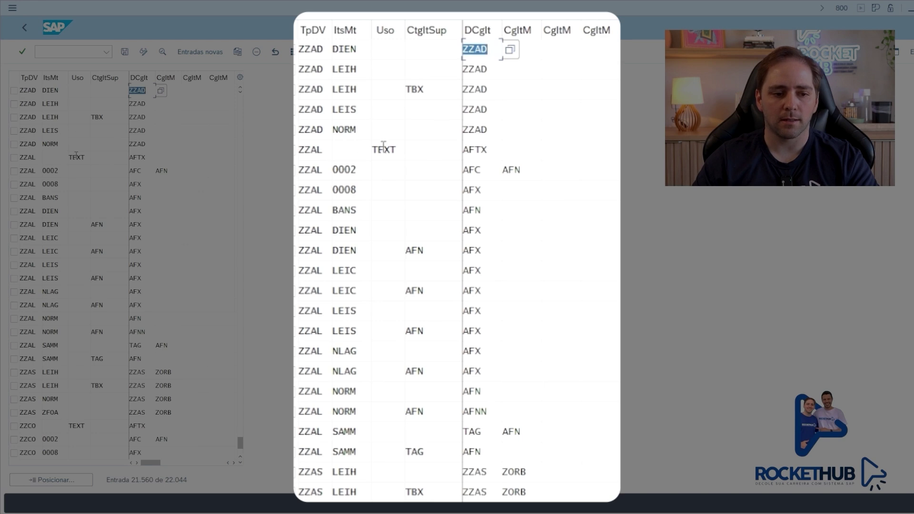
pyautogui.click(147, 130)
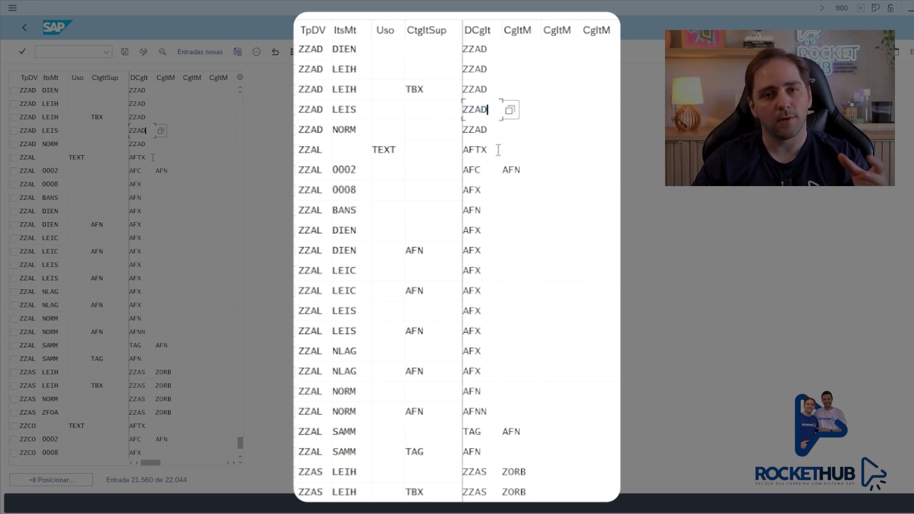
pyautogui.press('Down')
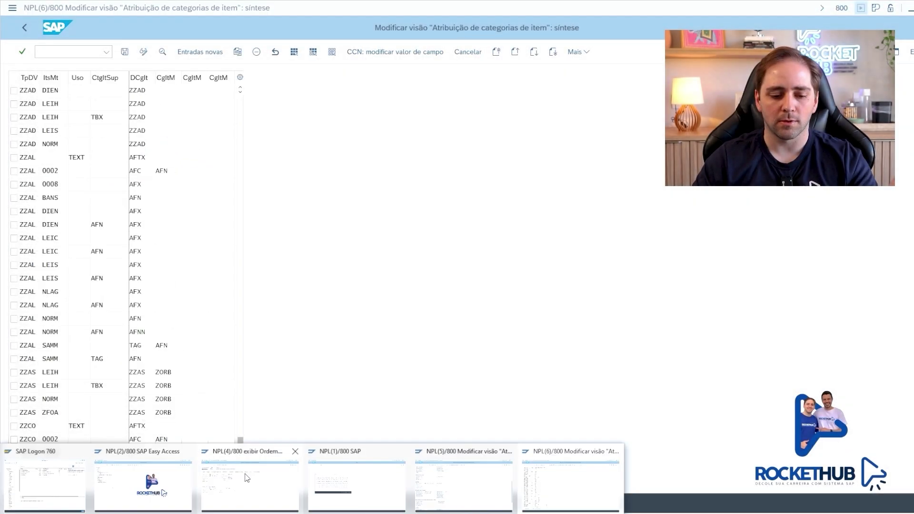
# Return to the copy control item overview and view the details of item category ZZAD, including its document flow update setting
pyautogui.click(384, 472)
pyautogui.scroll(-3, 227, 256)
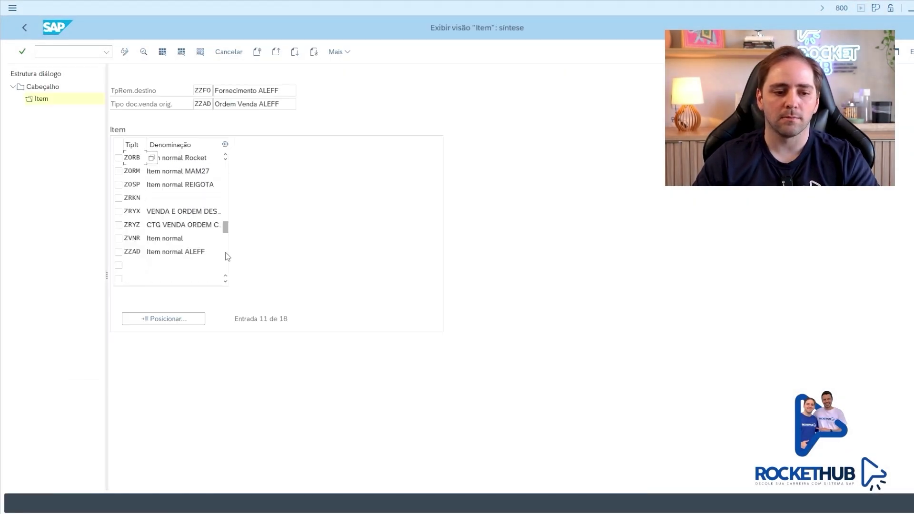
pyautogui.click(170, 254)
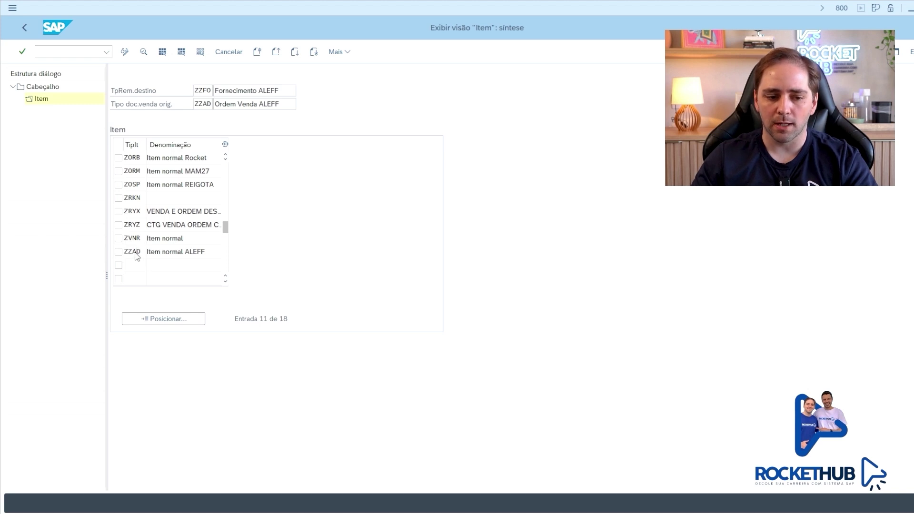
pyautogui.doubleClick(136, 252)
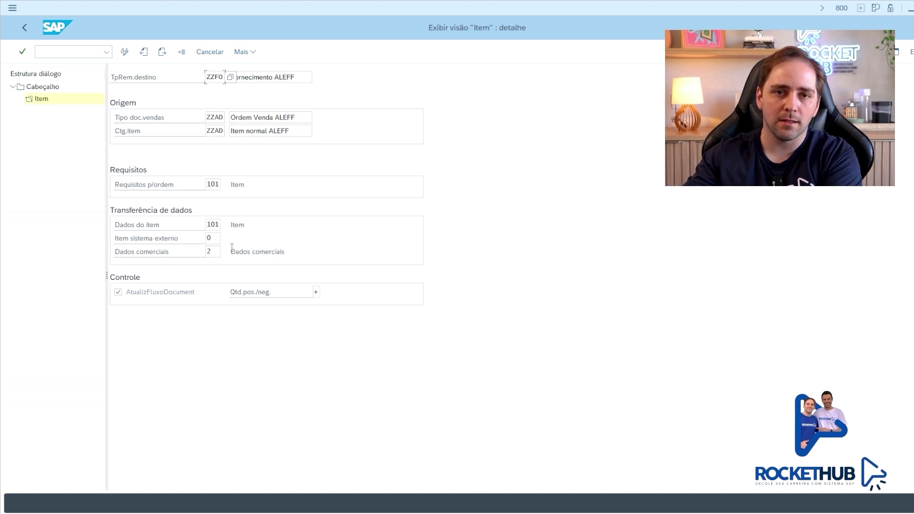
pyautogui.click(185, 292)
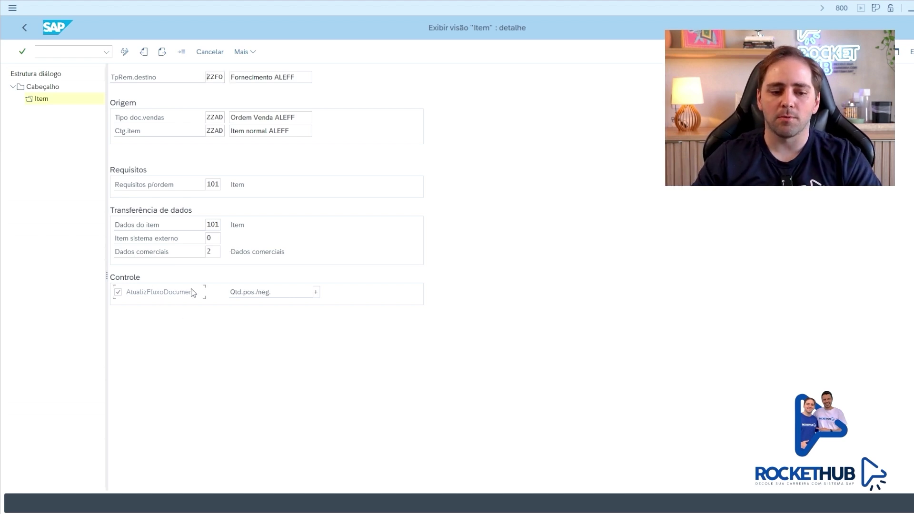